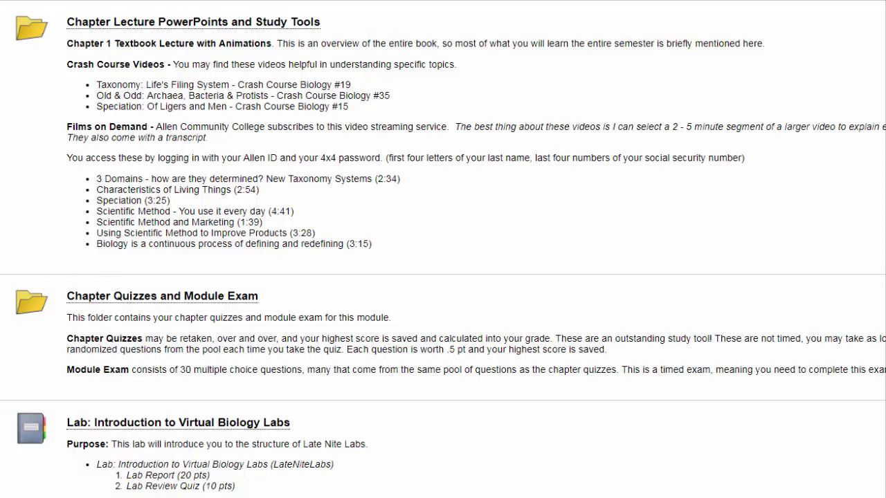
- Open the 'Lab: Introduction to Virtual Biology Labs' module at its 'Welcome to Late Nite Labs!' page
left_click(211, 424)
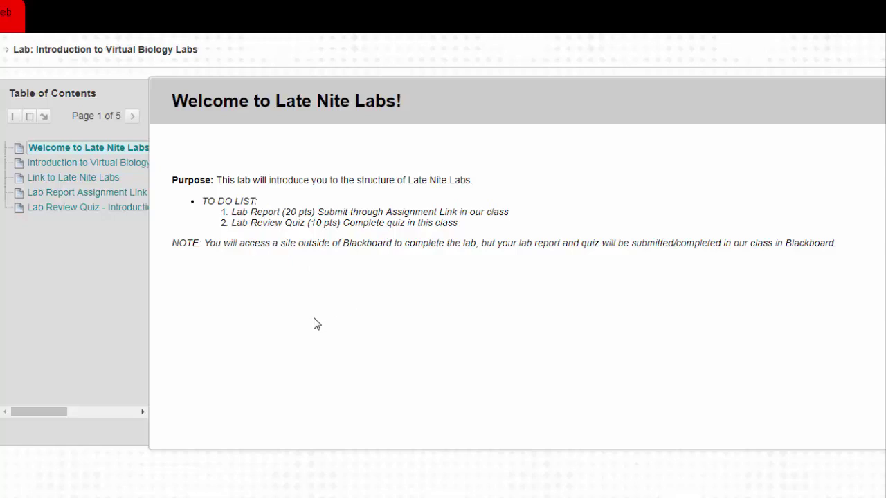
- Go to the lab report instructions page, then bring the saved Word lab report to the front
left_click(106, 166)
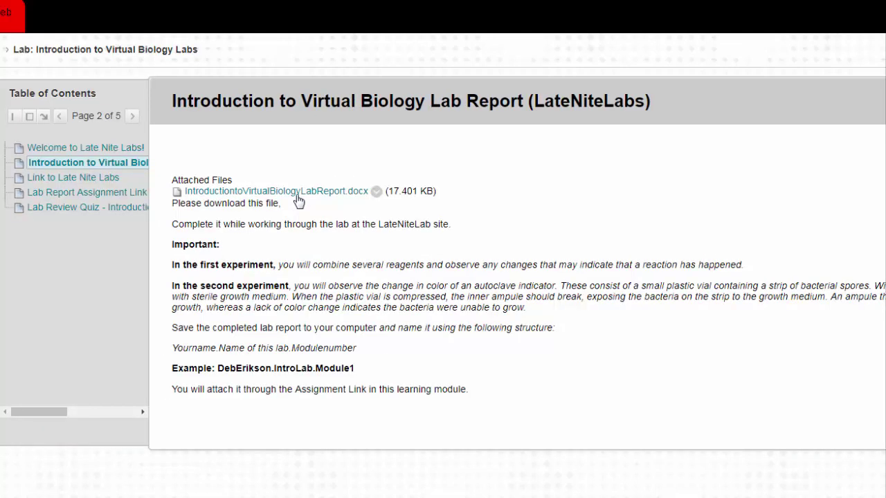
key("alt+Tab")
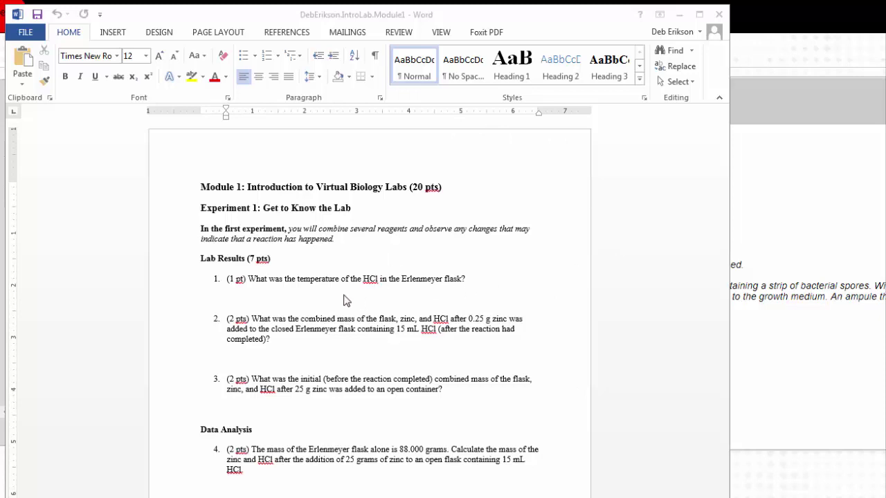
left_click(306, 305)
left_click(33, 35)
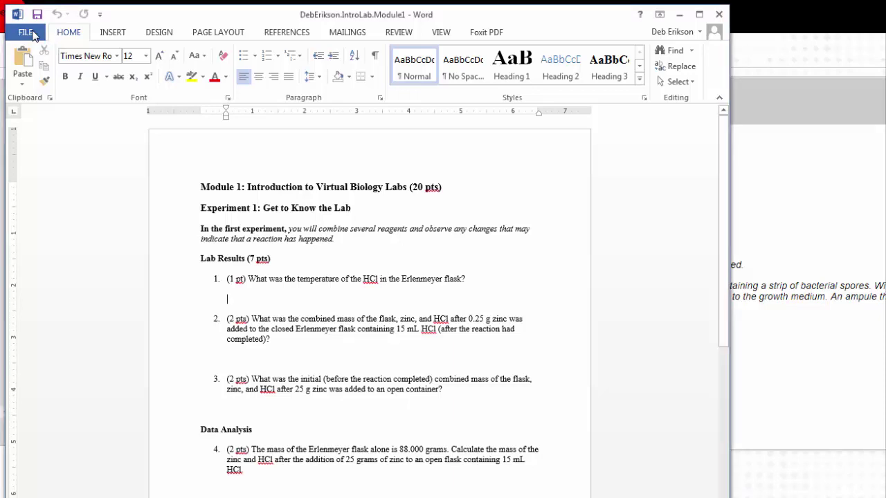
- Save the lab report into the ExamplesforVideos folder under its existing filename
left_click(33, 35)
left_click(37, 166)
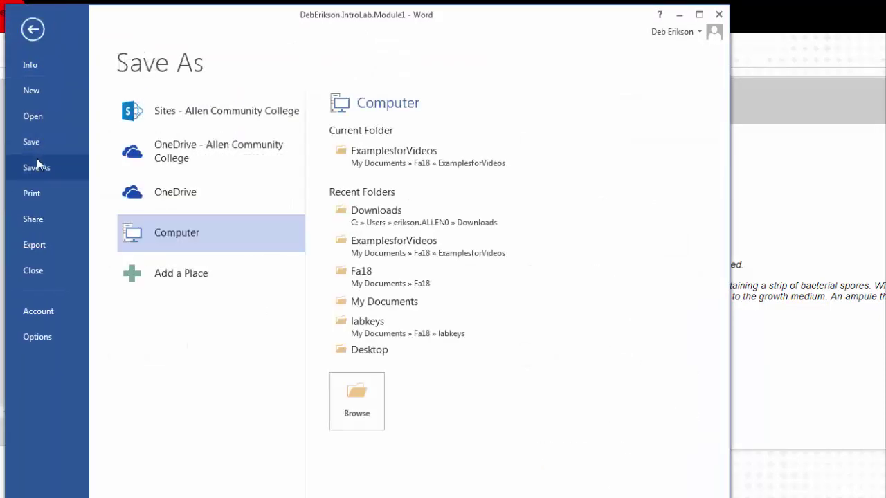
left_click(436, 166)
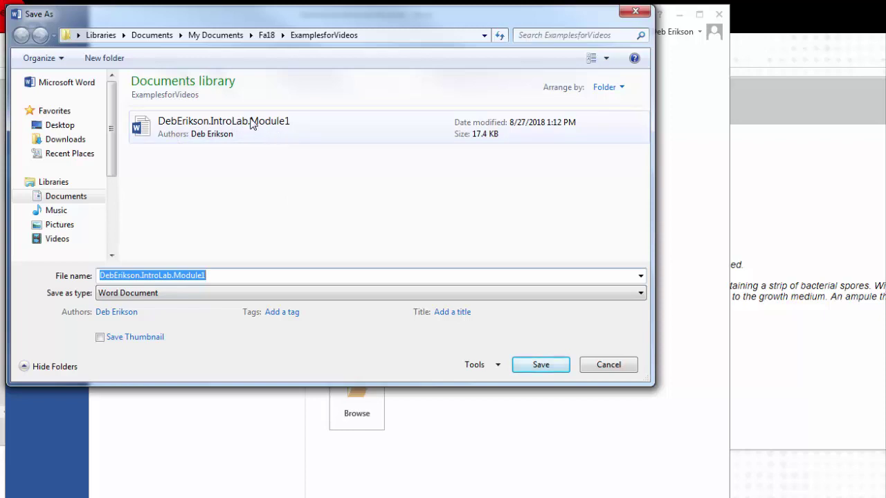
left_click(542, 366)
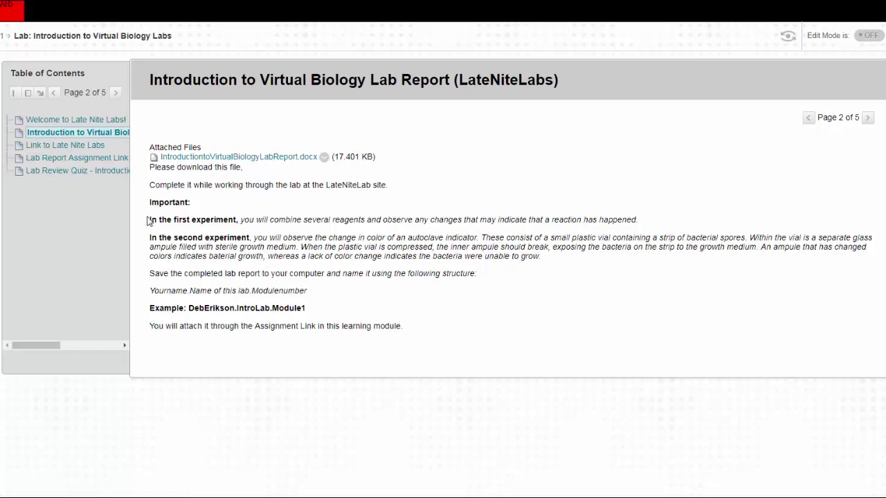
- Attach the saved lab report file to the Lab Report Assignment submission
left_click(70, 146)
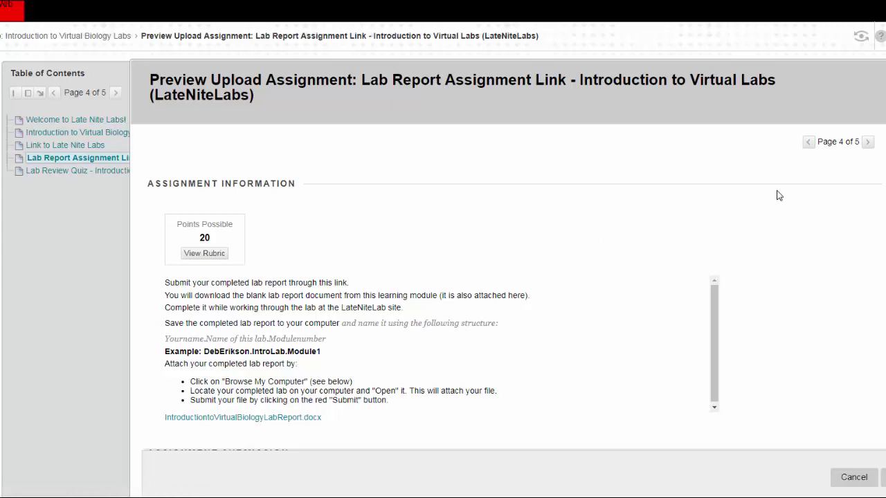
scroll(778, 196, "down", 2)
scroll(779, 196, "down", 2)
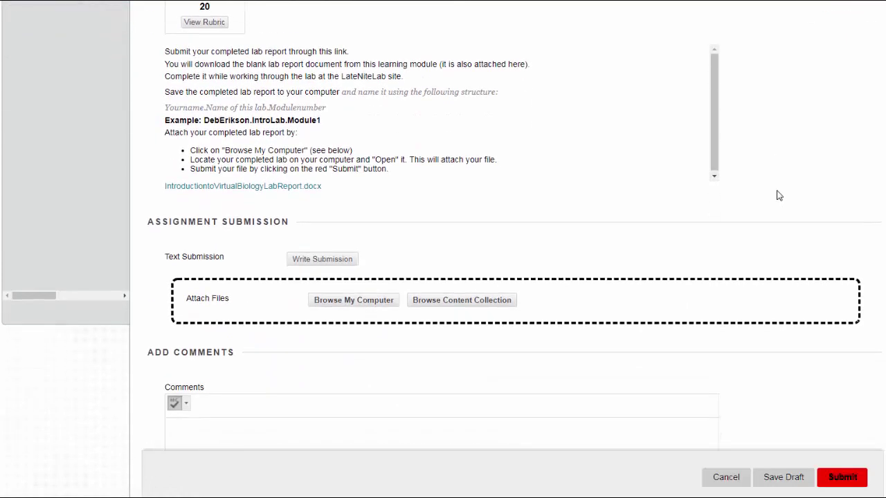
scroll(779, 196, "up", 1)
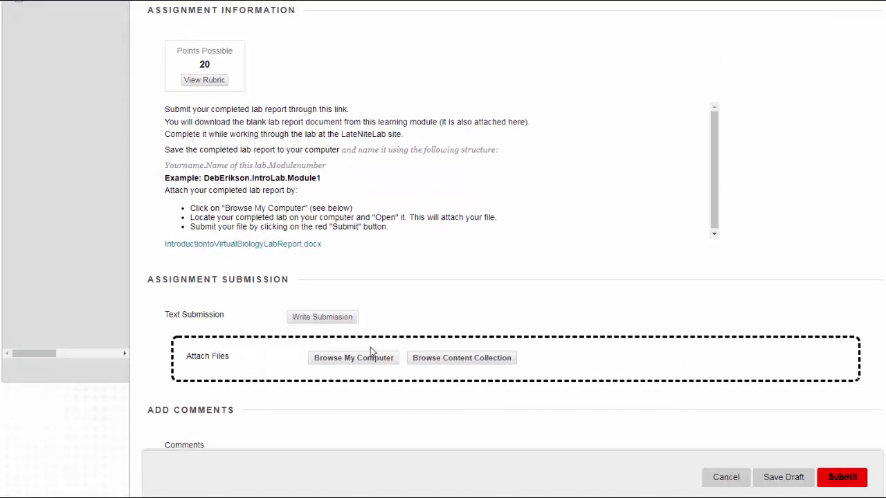
left_click(361, 360)
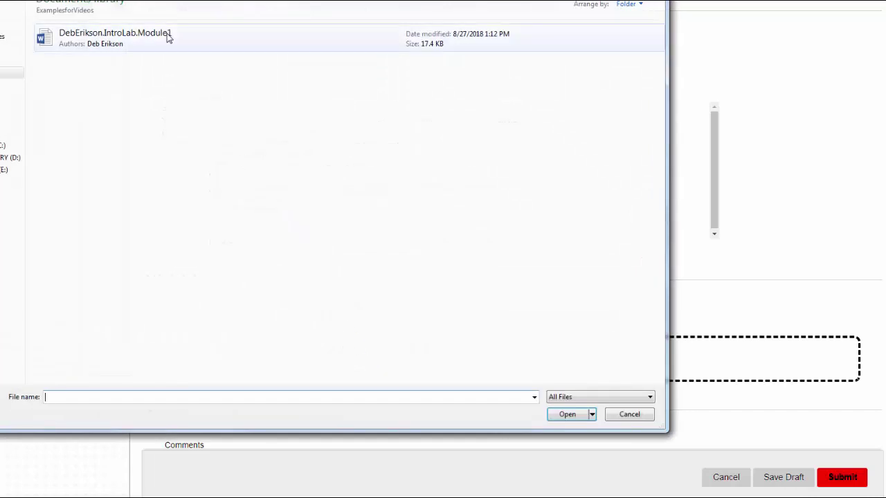
left_click(158, 36)
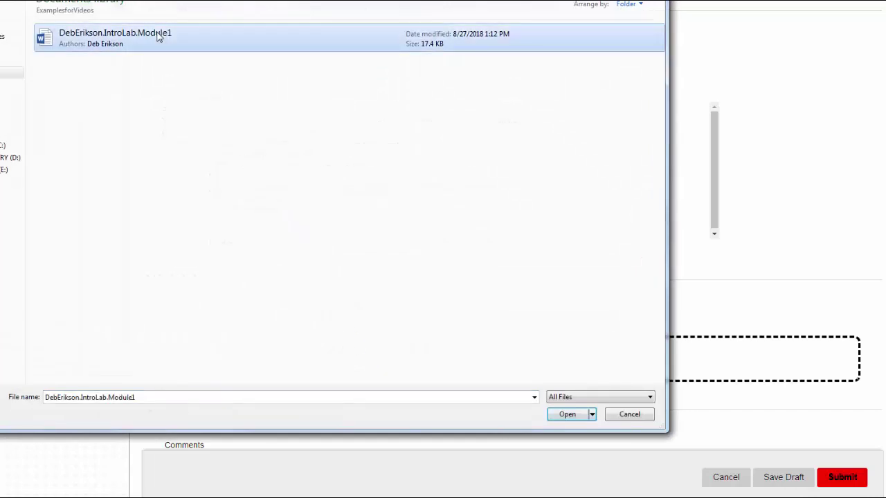
left_click(566, 416)
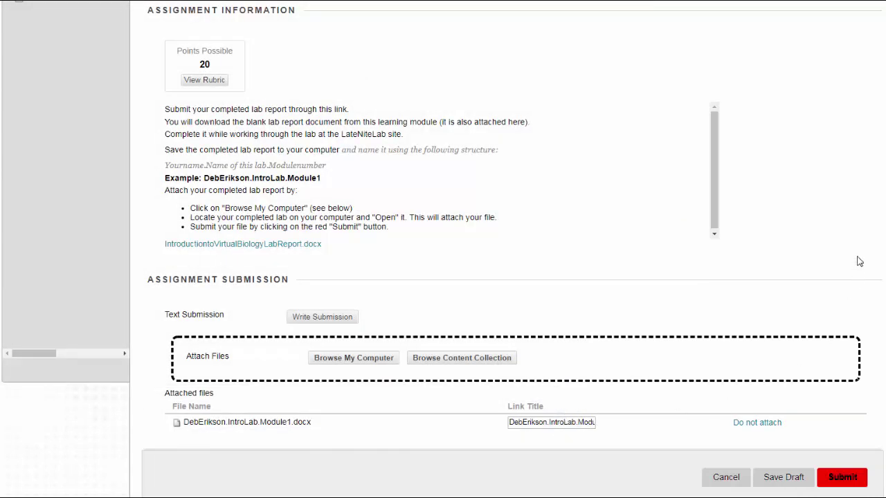
- Submit the assignment, then leave the preview for the Link to Late Nite Labs page
scroll(443, 249, "down", 3)
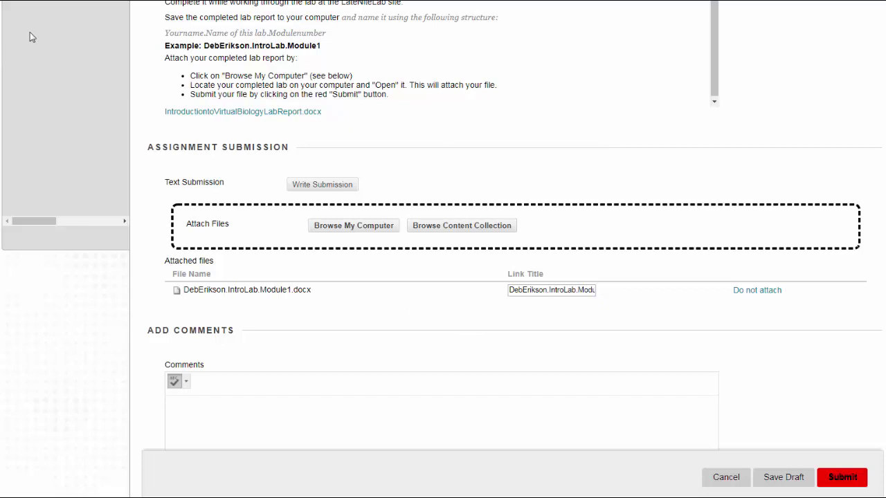
double_click(468, 146)
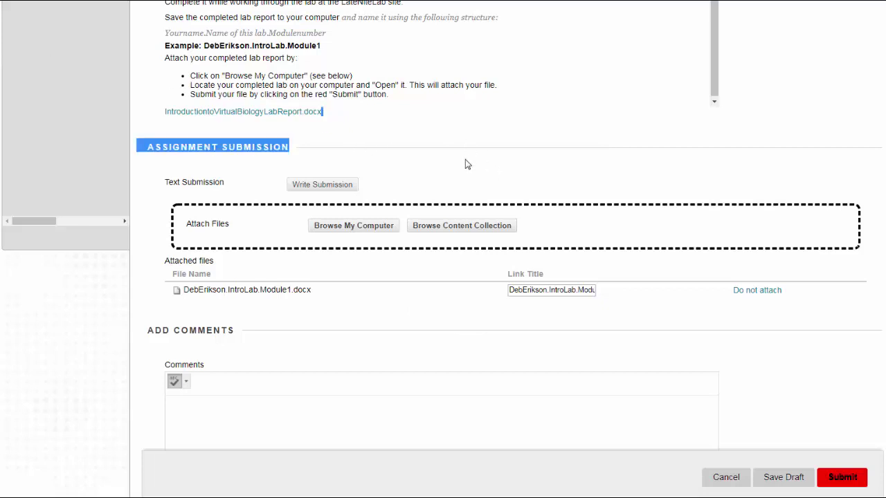
left_click(843, 477)
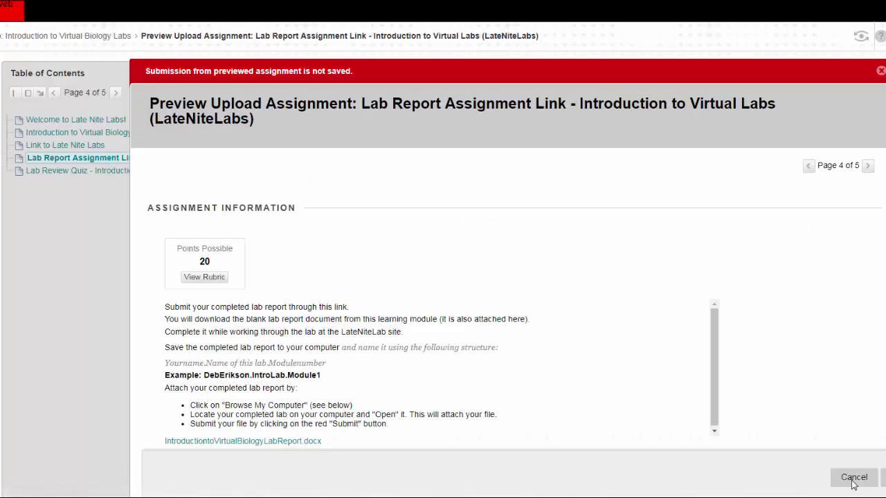
left_click(853, 478)
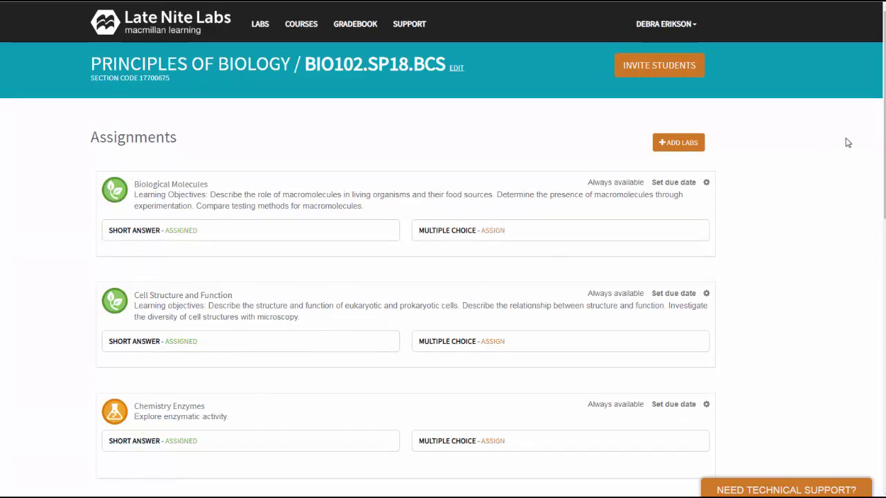
- Scroll the Principles of Biology assignments to start the Intro to Virtual Biology Labs lab
left_click_drag(883, 117, 877, 247)
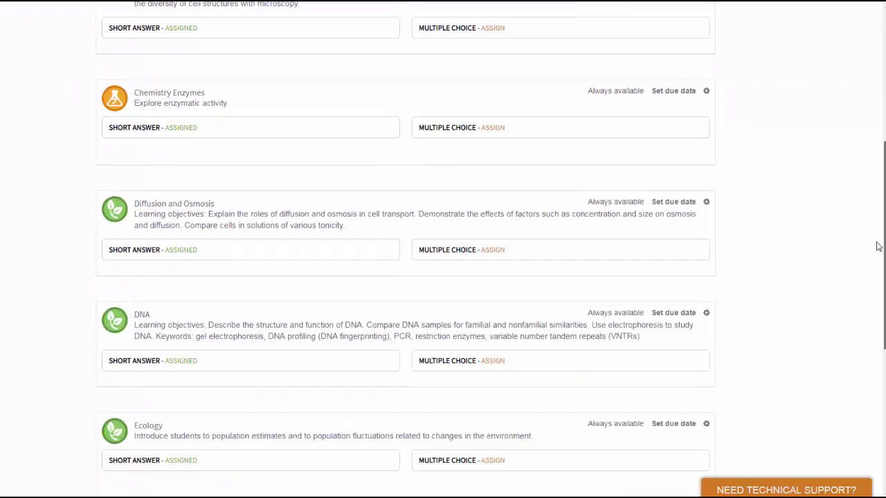
scroll(866, 312, "down", 4)
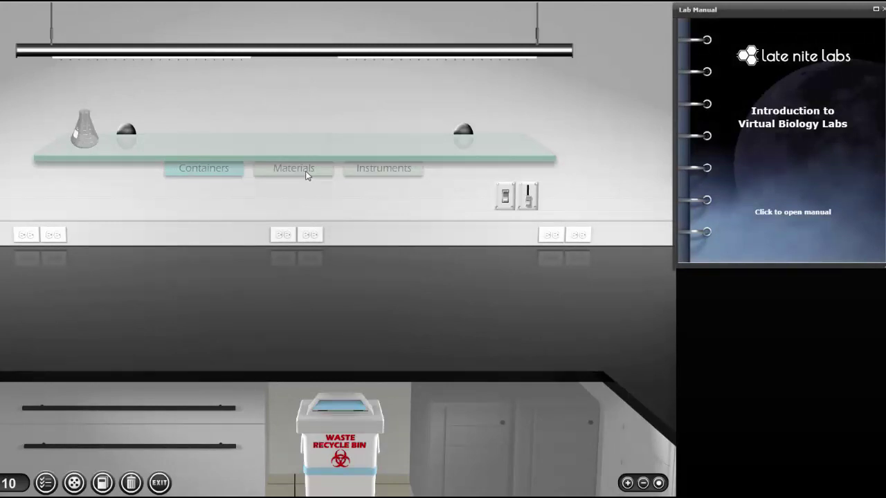
- Show the materials, then the instruments, on the shelf, and open the Lab Manual's introduction
left_click(306, 175)
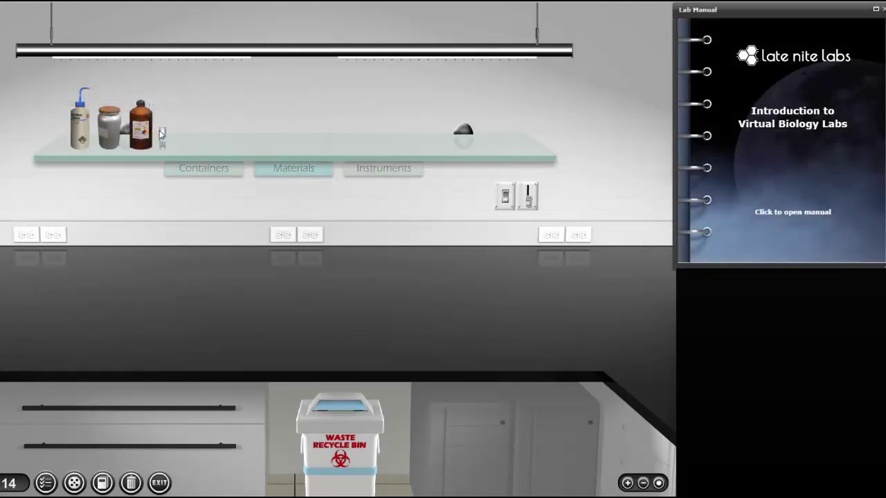
left_click(378, 172)
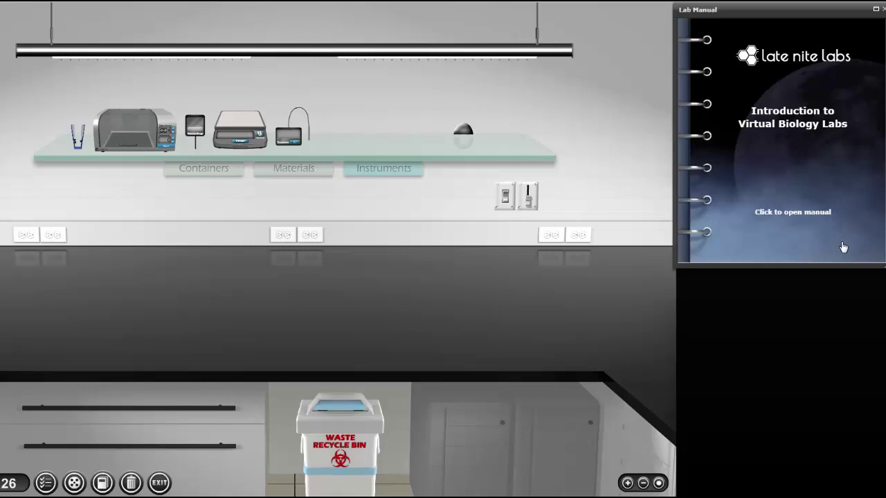
left_click(801, 245)
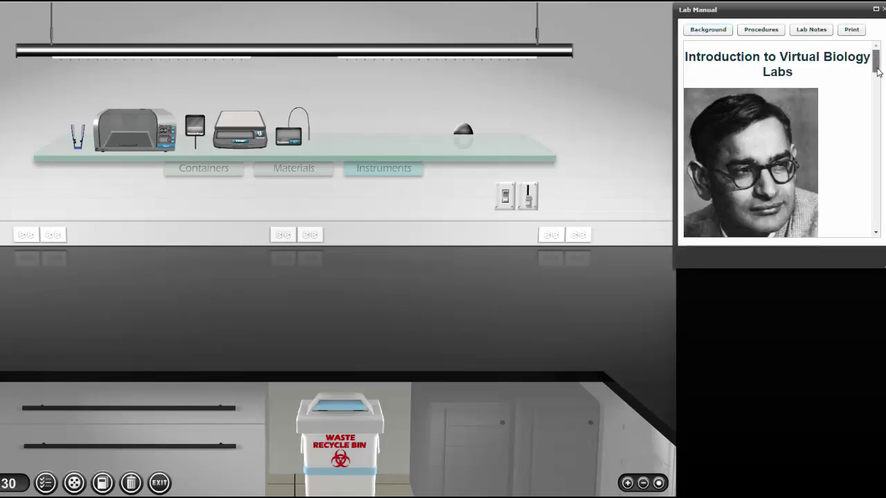
- Glance at the empty Lab Notes, then display the Experiment 1: Get to Know the Lab procedures
mouse_move(877, 69)
left_mouse_down()
mouse_move(875, 232)
mouse_move(876, 56)
left_mouse_up()
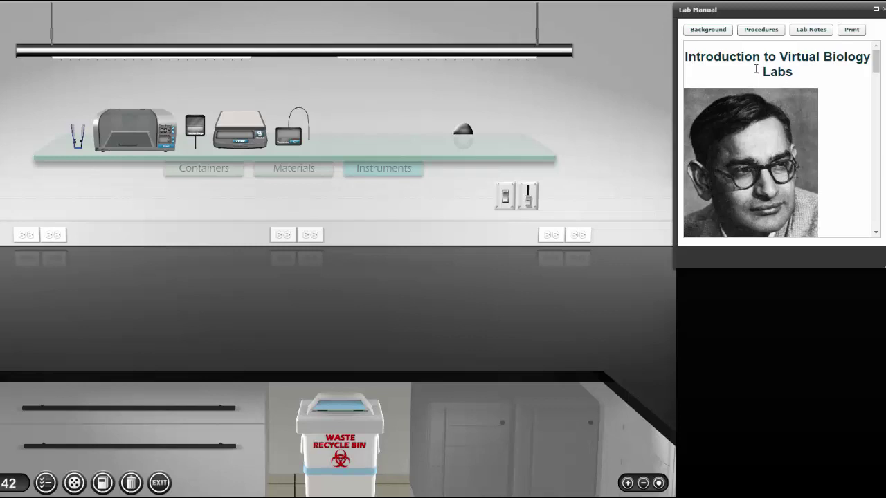
left_click(747, 35)
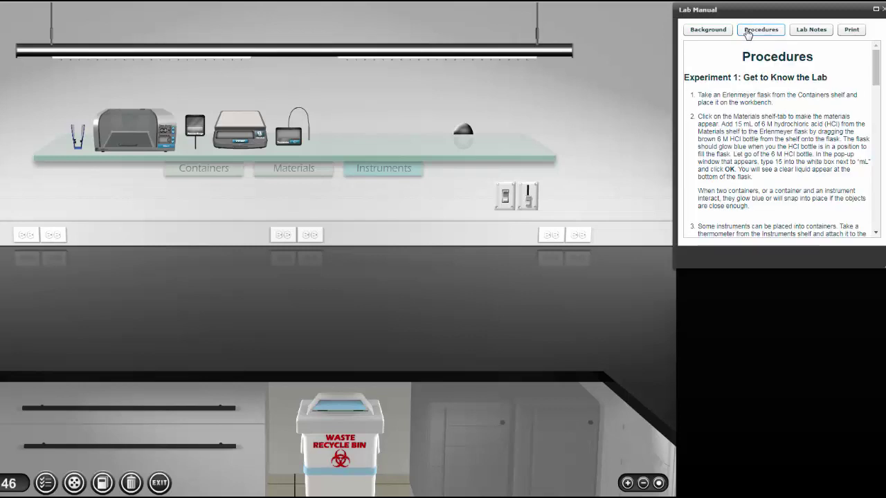
mouse_move(877, 81)
left_mouse_down()
mouse_move(882, 225)
mouse_move(878, 66)
left_mouse_up()
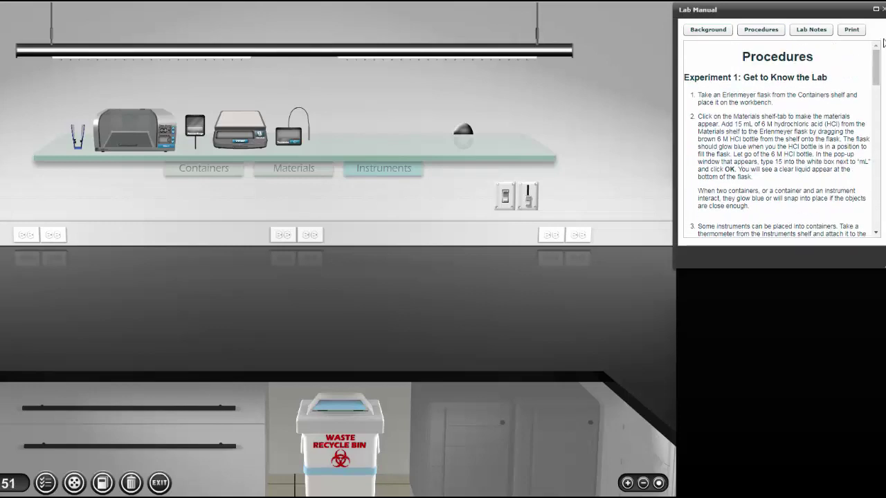
left_click(814, 30)
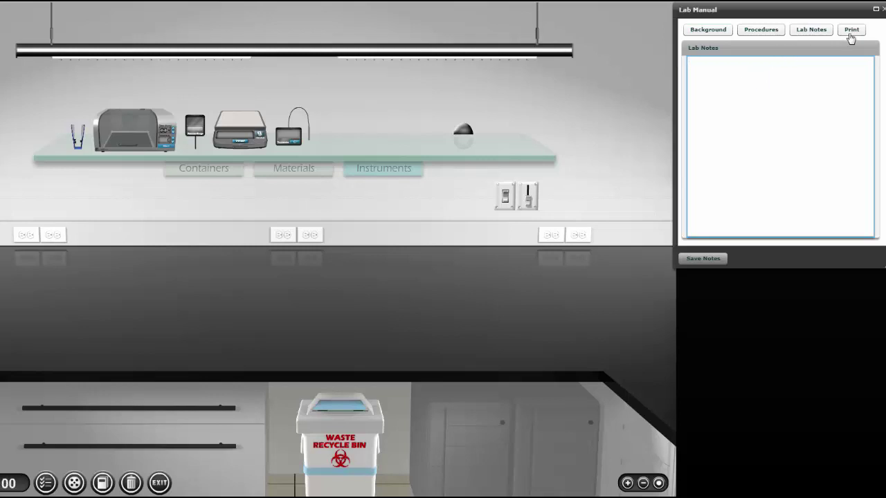
left_click(765, 31)
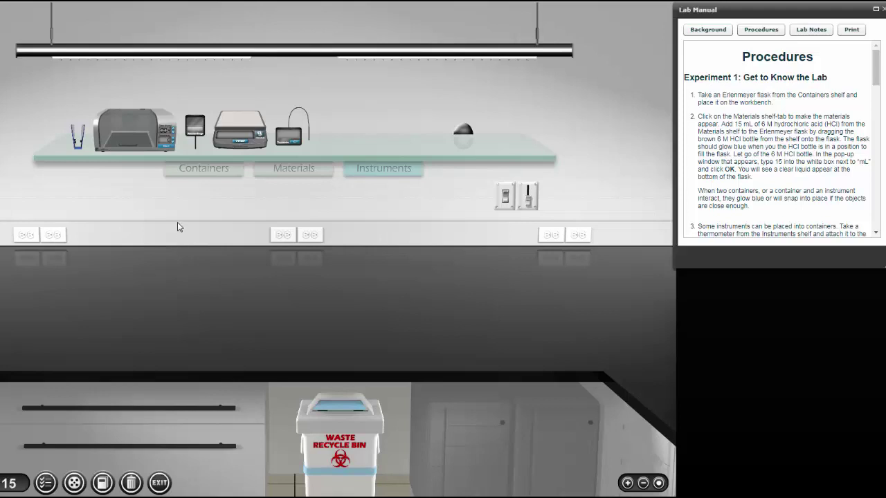
- Place an Erlenmeyer flask on the bench and add 15 mL of 6 M HCl
left_click(204, 170)
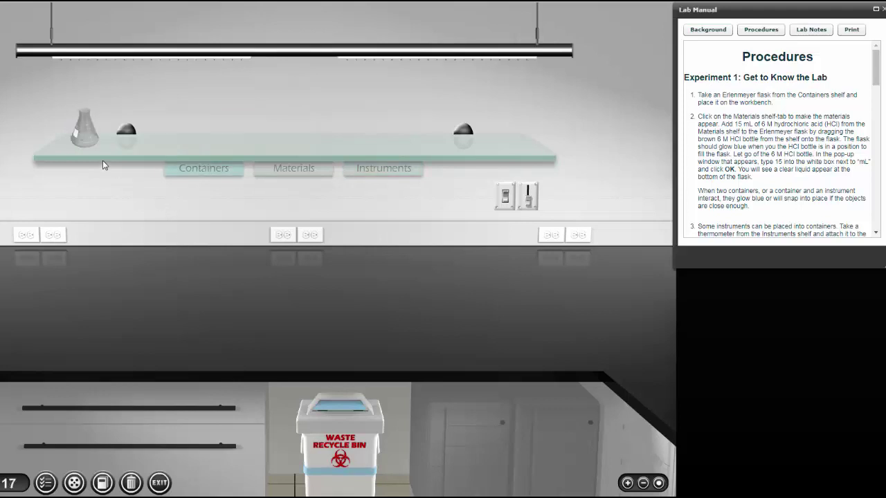
left_click_drag(84, 126, 272, 323)
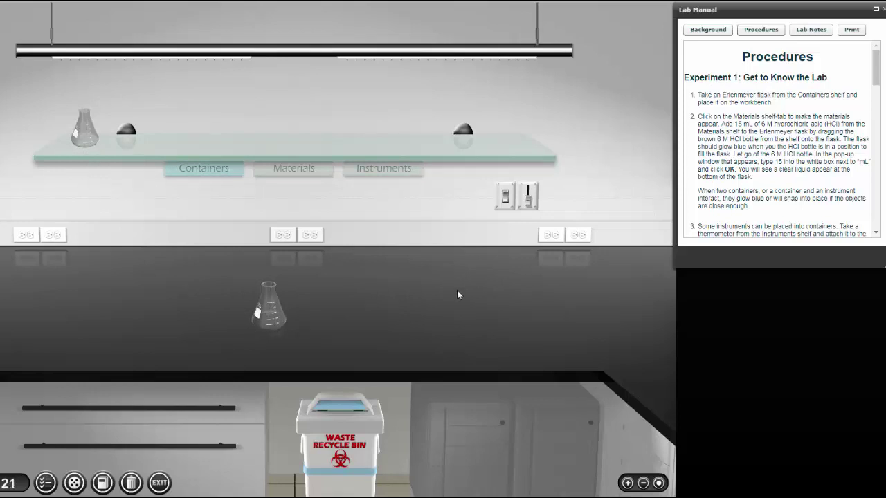
left_click(292, 168)
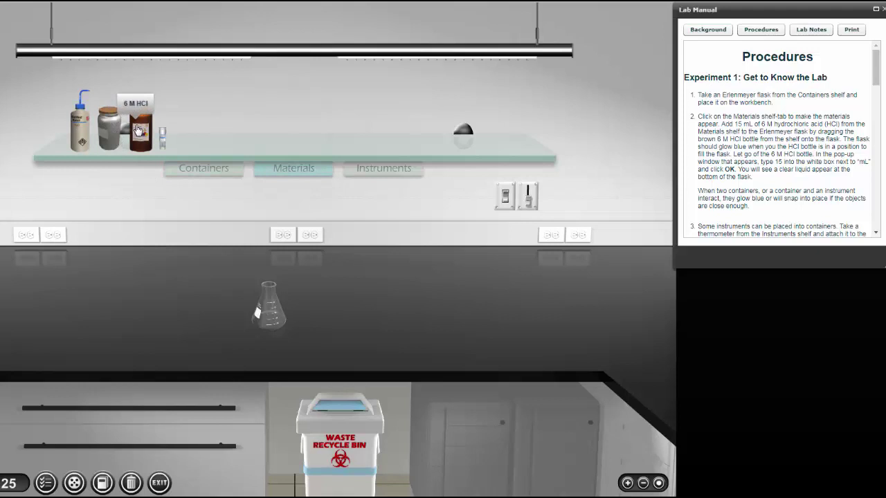
left_click_drag(138, 130, 265, 276)
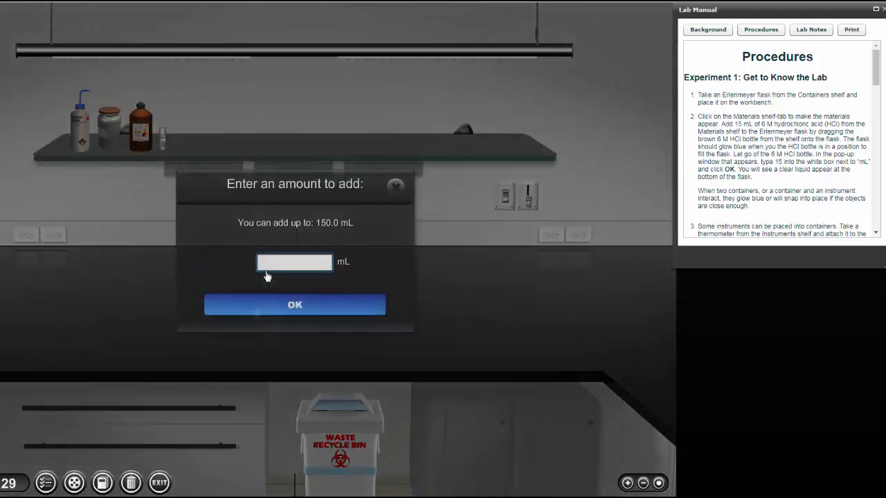
type("15")
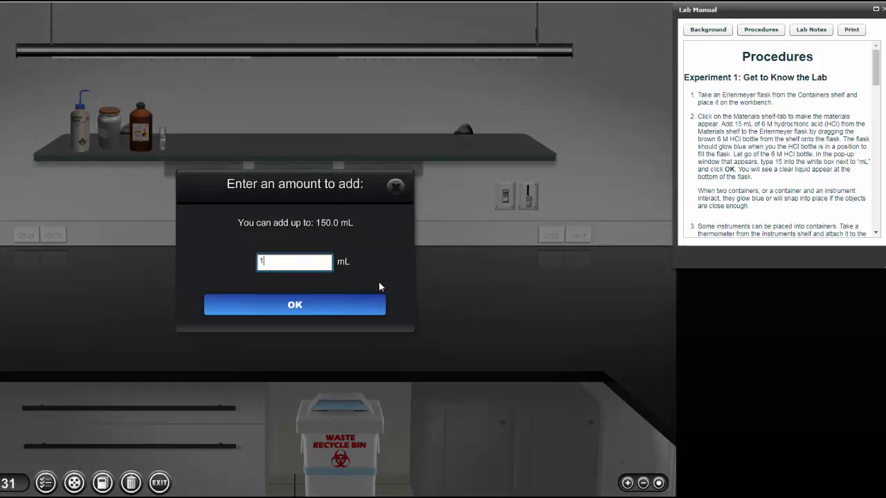
left_click(302, 306)
mouse_move(268, 330)
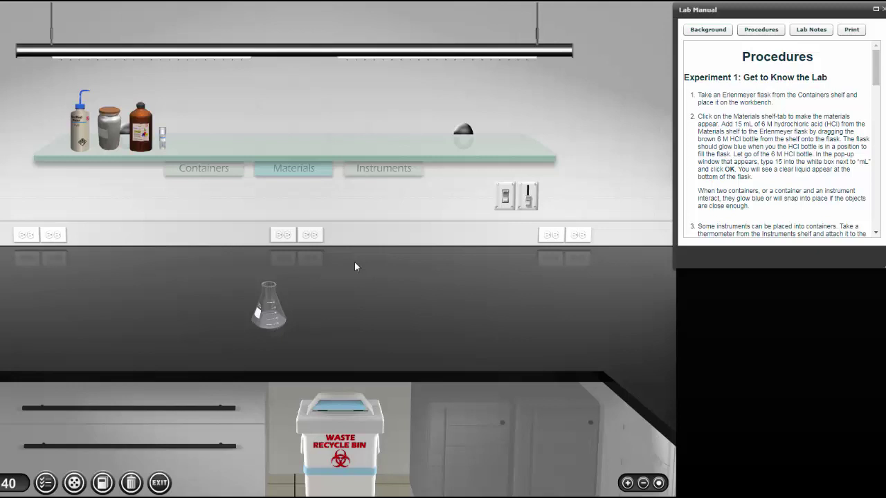
- Attach a thermometer to the flask and put a digital balance on the bench
left_click(372, 170)
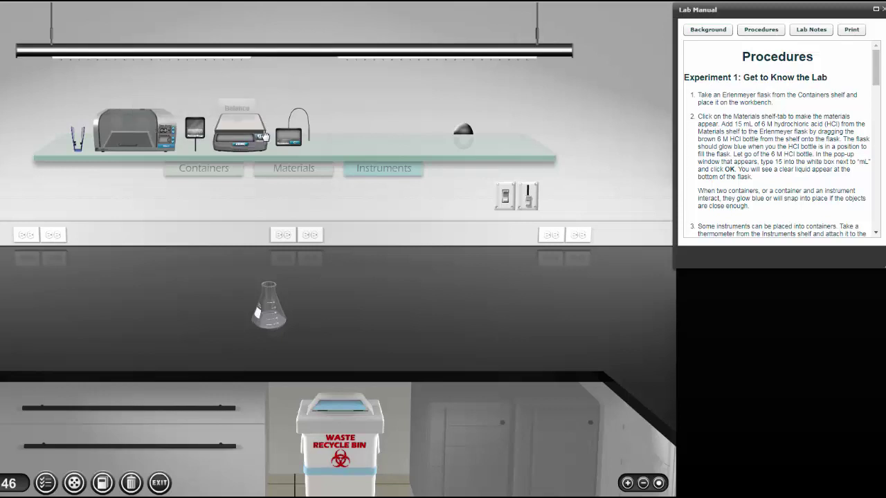
left_click_drag(291, 138, 255, 300)
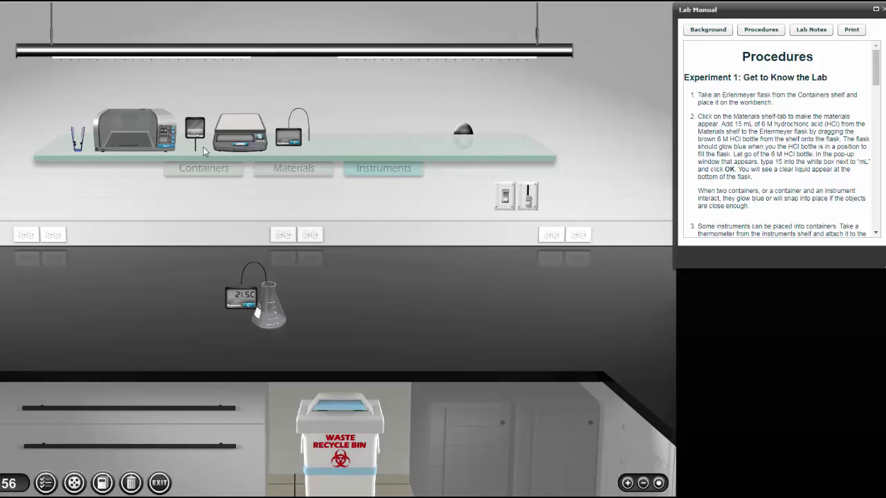
left_click_drag(232, 133, 371, 315)
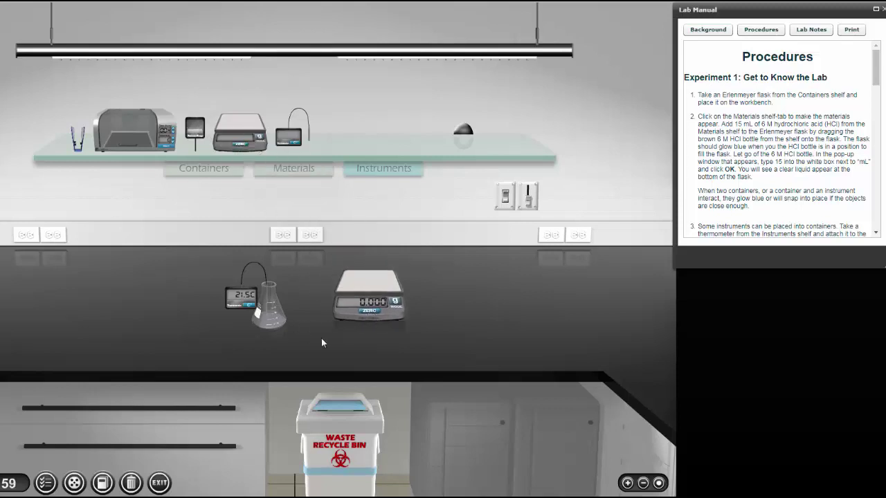
- Set the HCl flask on the balance and add 30 g of zinc to it
left_click_drag(282, 314, 373, 272)
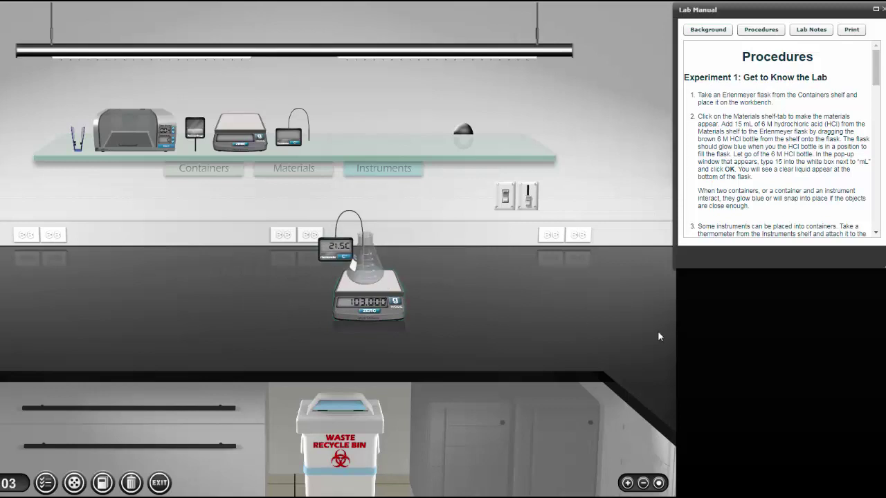
left_click(278, 173)
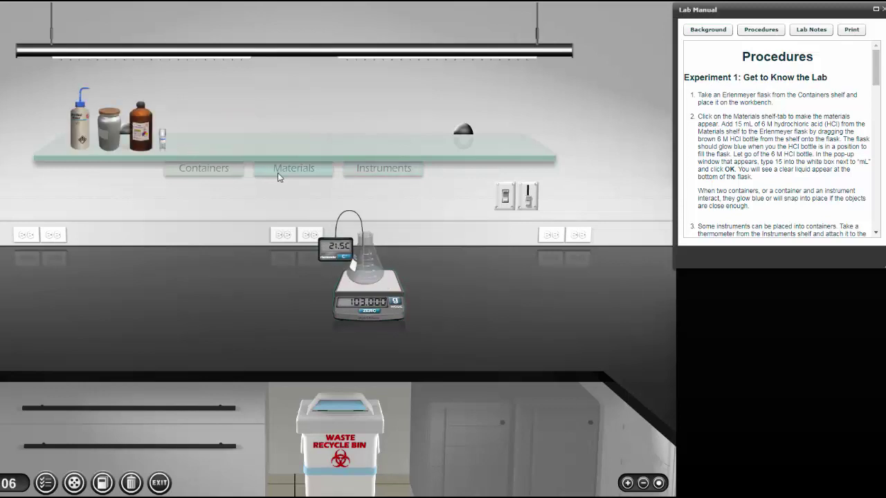
left_click(109, 136)
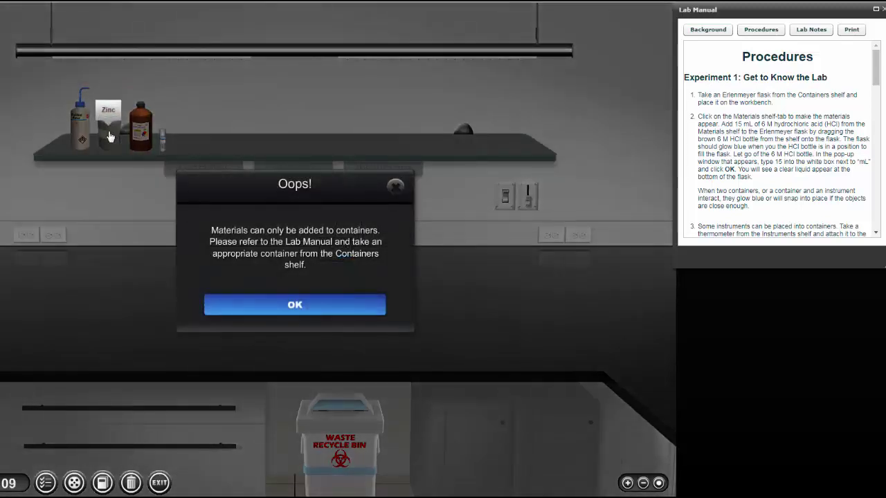
left_click(305, 303)
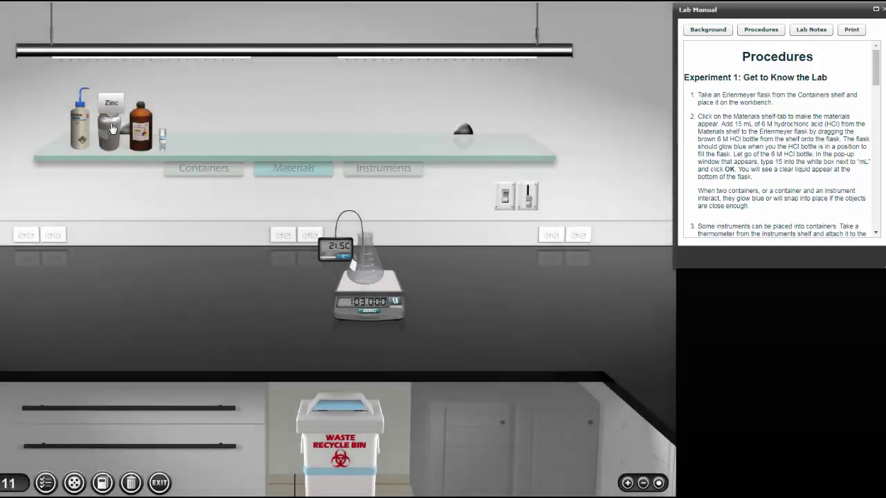
left_click_drag(147, 153, 365, 240)
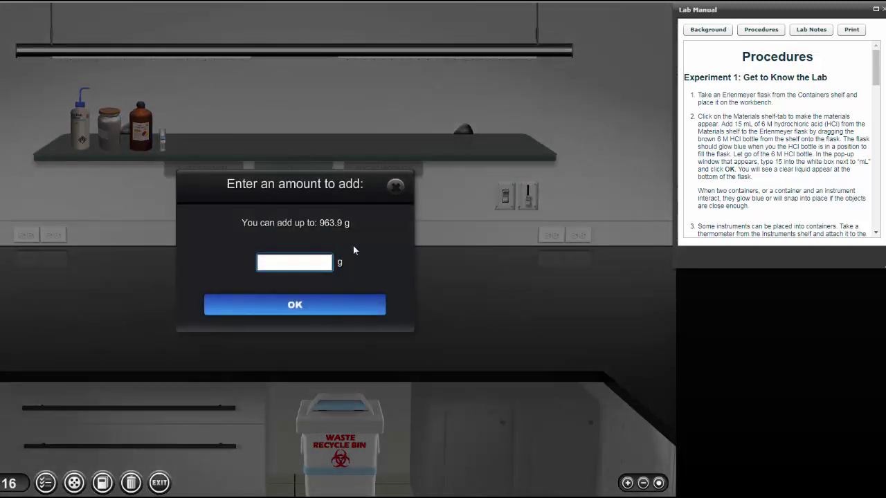
left_click(320, 264)
type("30")
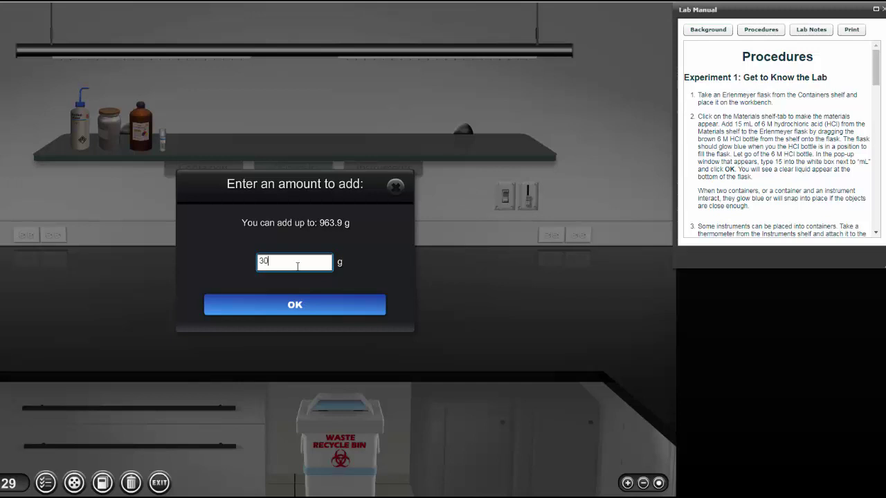
left_click(303, 309)
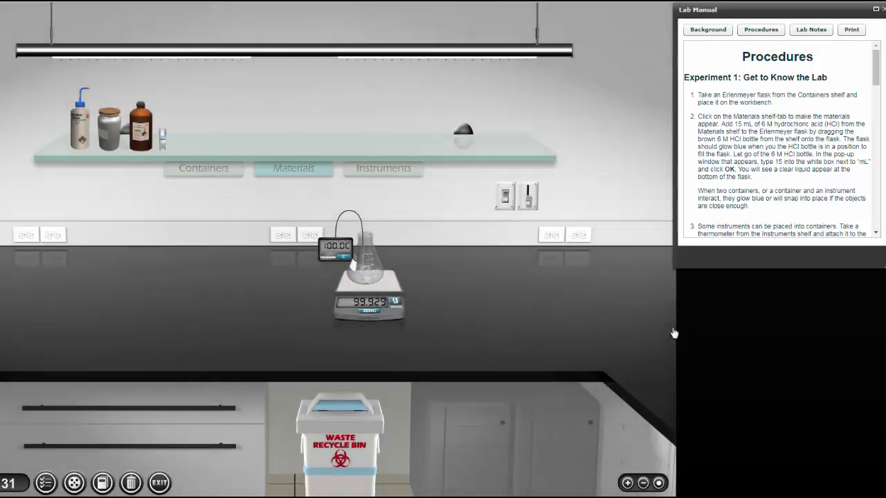
mouse_move(371, 276)
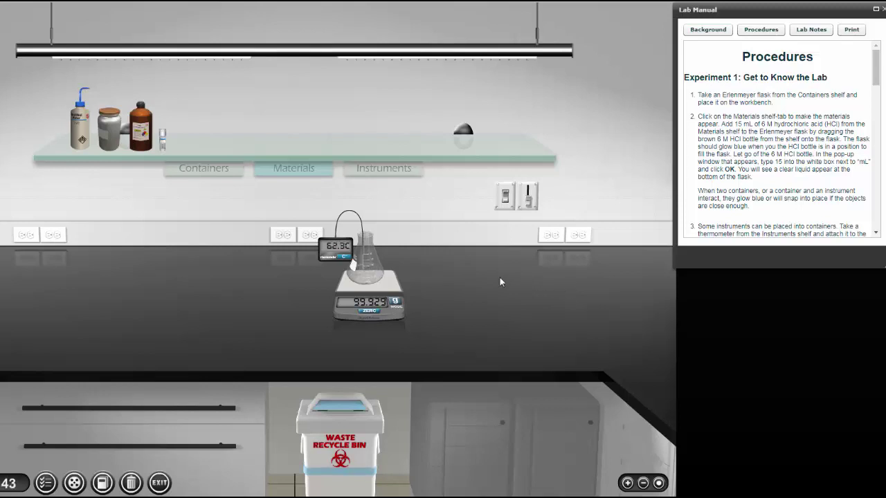
- Replace the used flask with a fresh one holding 20 mL of 6 M HCl, with thermometer attached
left_click_drag(363, 263, 350, 436)
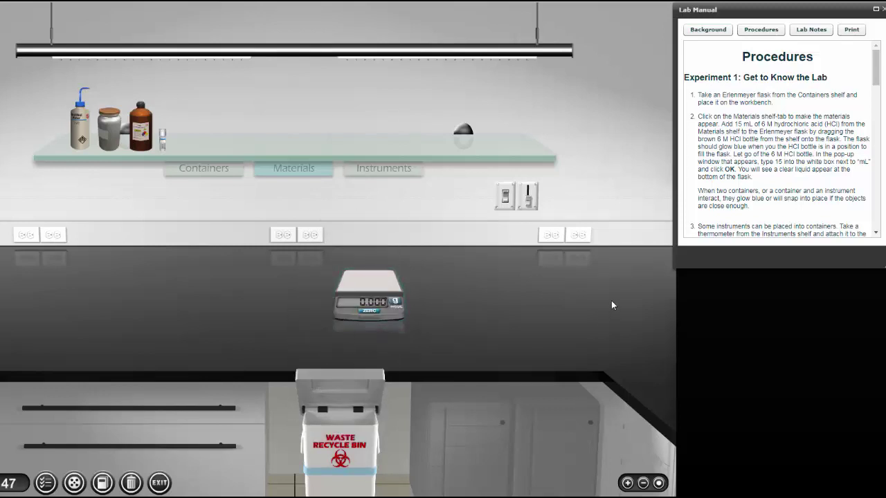
left_click(208, 177)
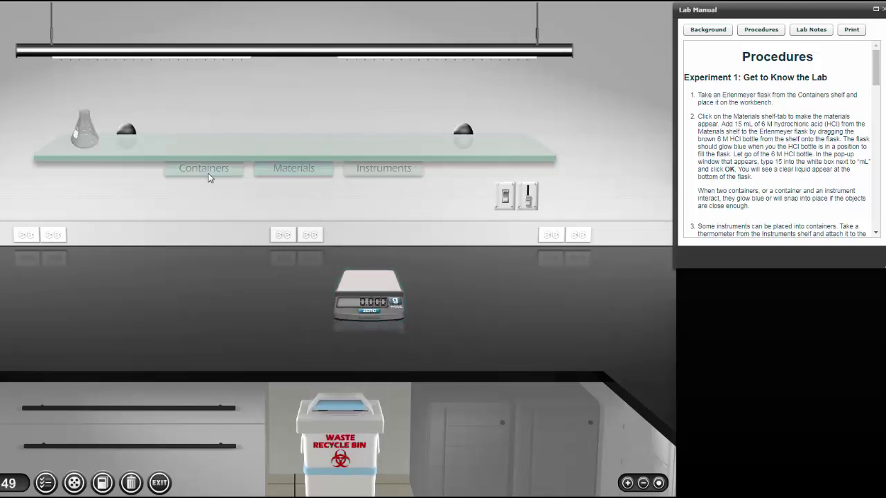
left_click_drag(85, 128, 249, 332)
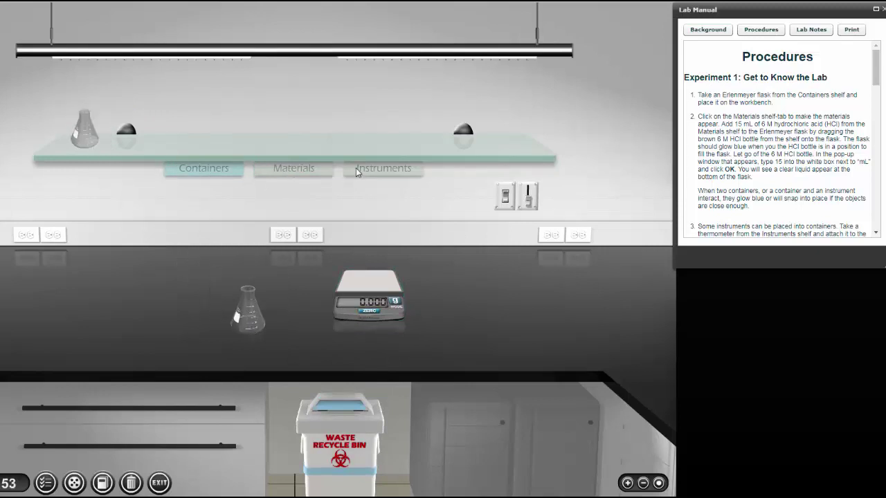
left_click(304, 172)
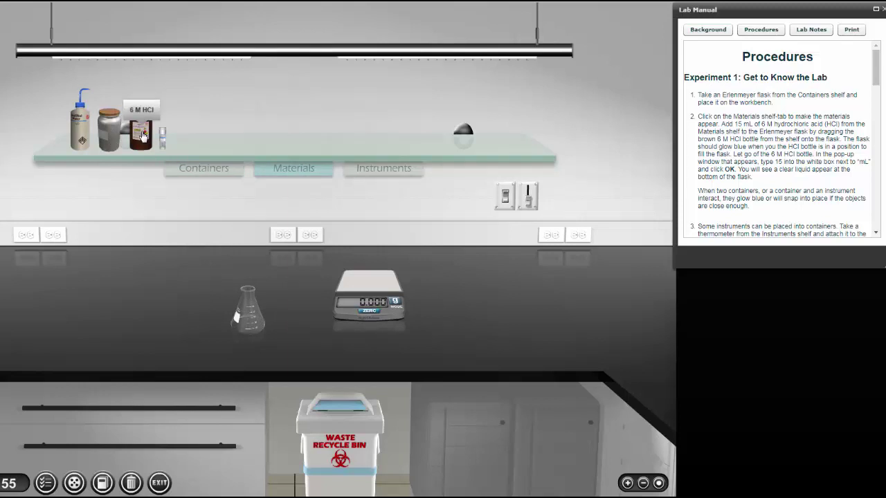
left_click_drag(142, 135, 244, 291)
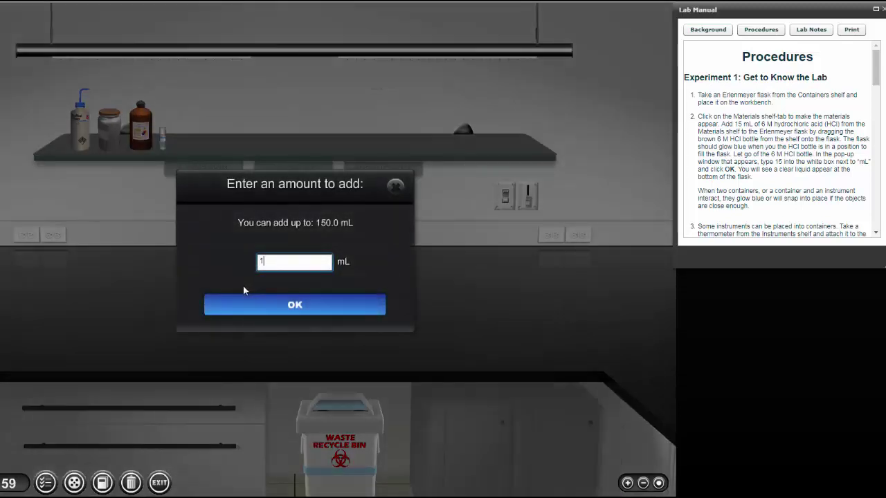
key("BackSpace")
type("20")
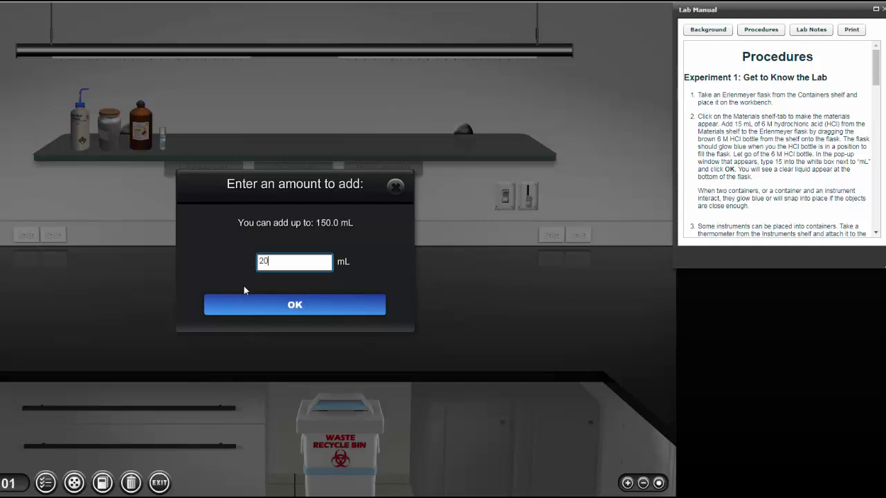
left_click(297, 305)
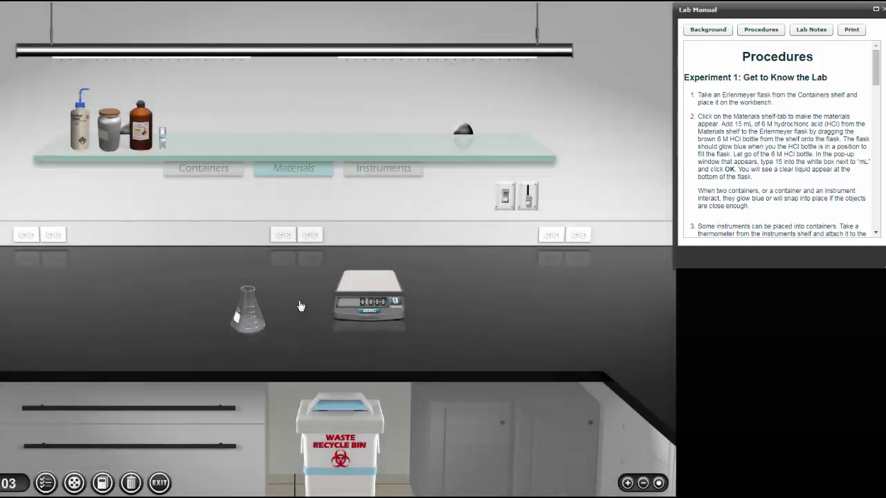
left_click(370, 170)
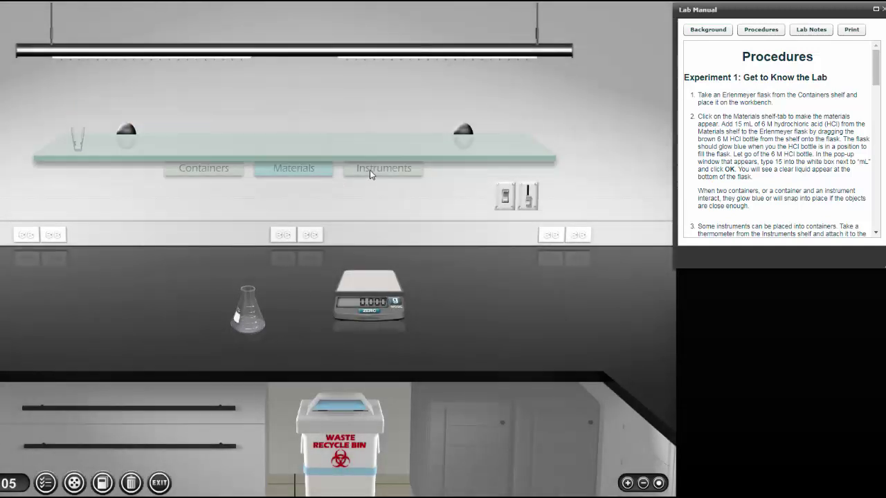
left_click_drag(289, 136, 220, 311)
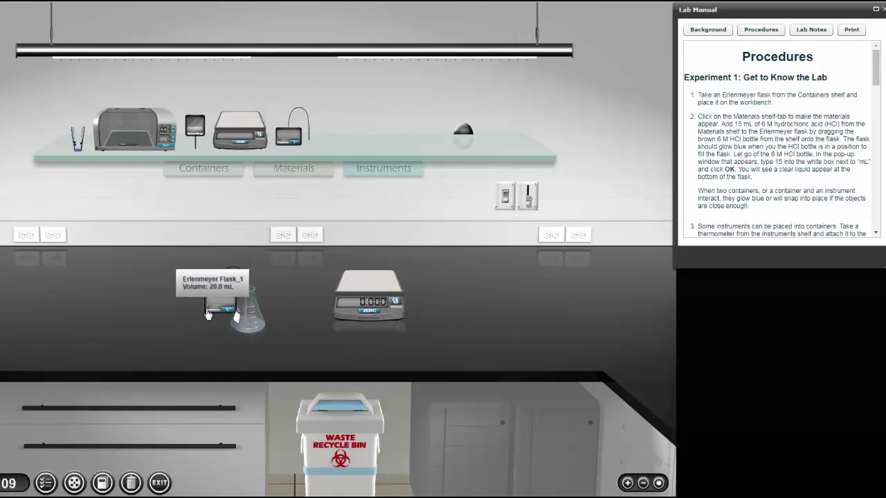
- Stopper the HCl flask by setting it to Closed, then place it on the scale
double_click(248, 313)
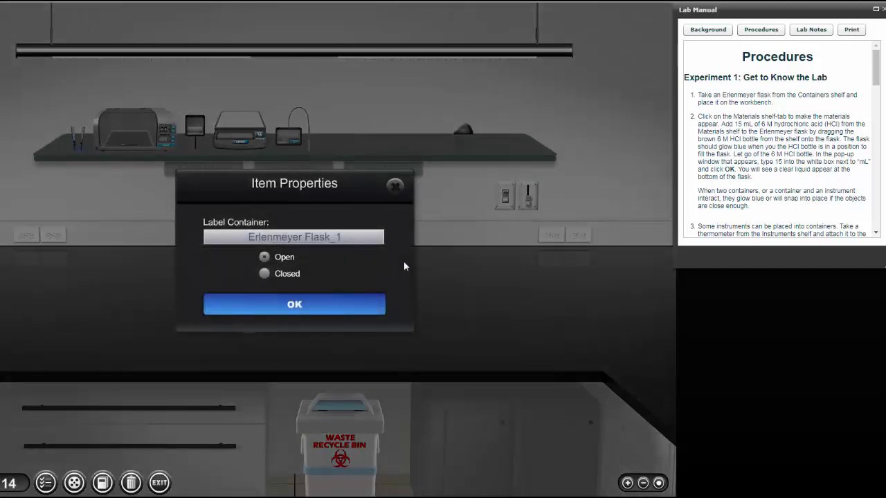
left_click(264, 274)
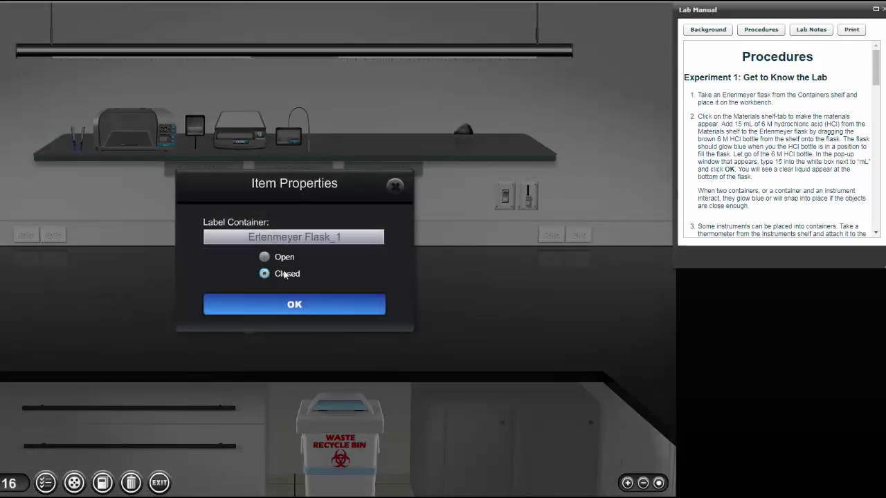
left_click(352, 307)
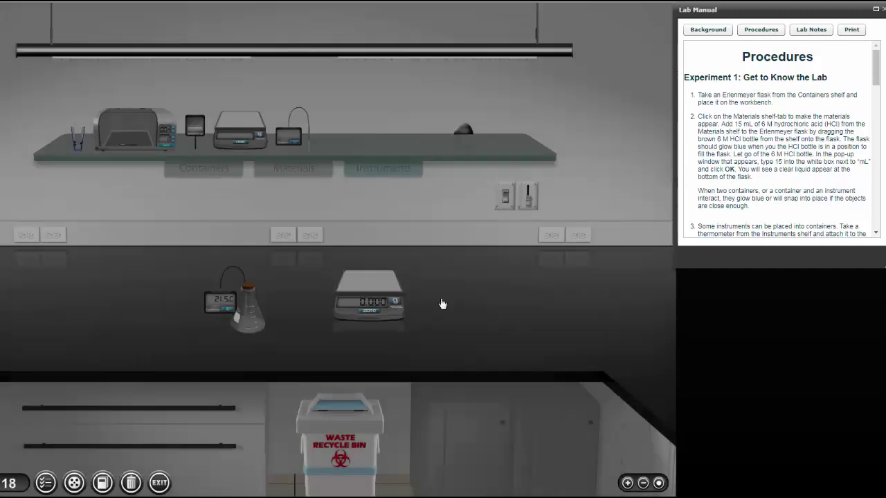
left_click_drag(245, 304, 370, 274)
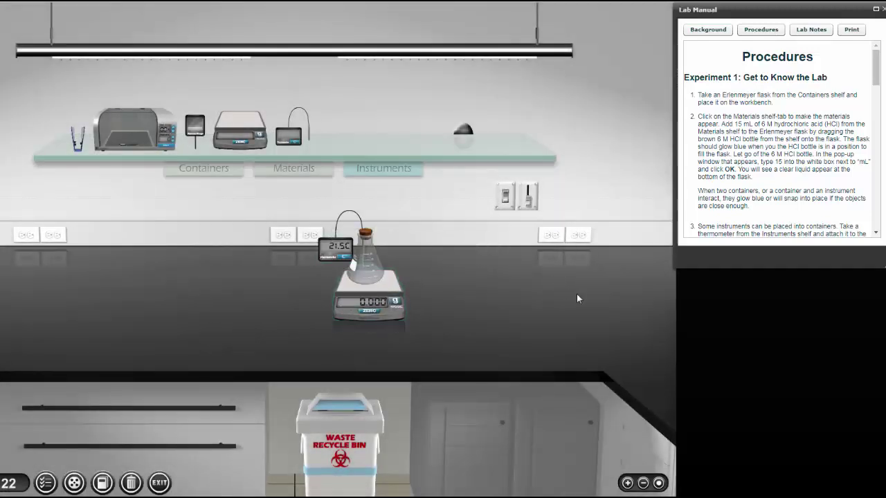
- Add 0.1 g of zinc to the flask, bringing the scale reading to 108.265 g
left_click(297, 173)
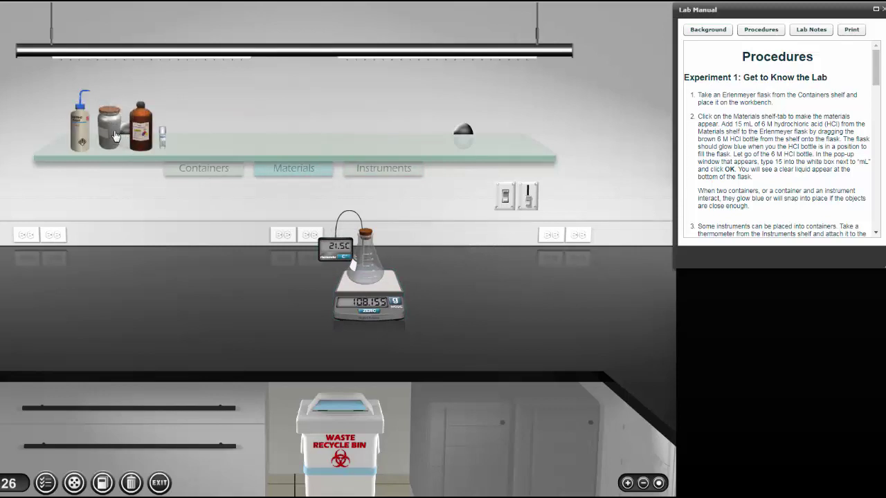
left_click_drag(114, 138, 368, 201)
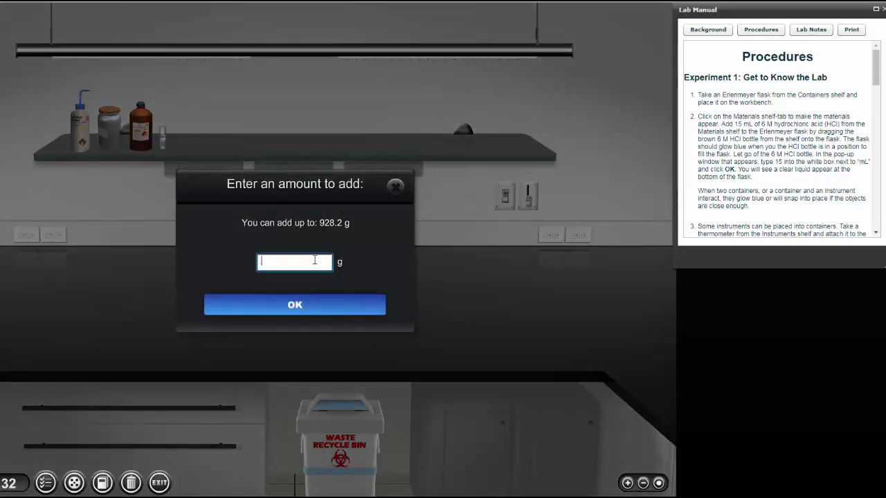
type(".11")
left_click(296, 305)
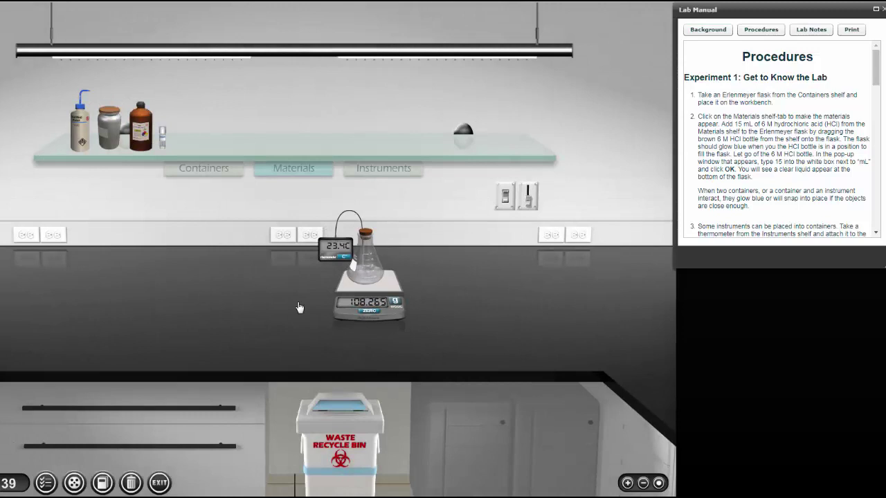
mouse_move(333, 264)
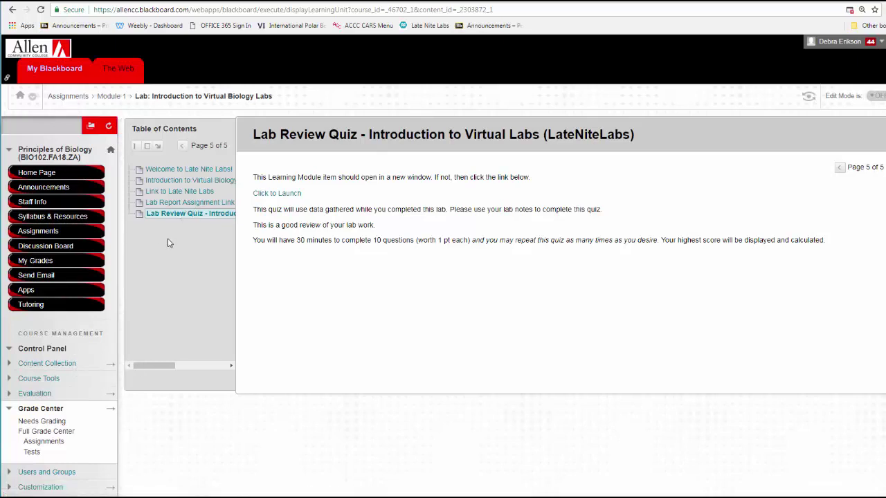
- Launch the Lab Review Quiz and begin the attempt
left_click(173, 216)
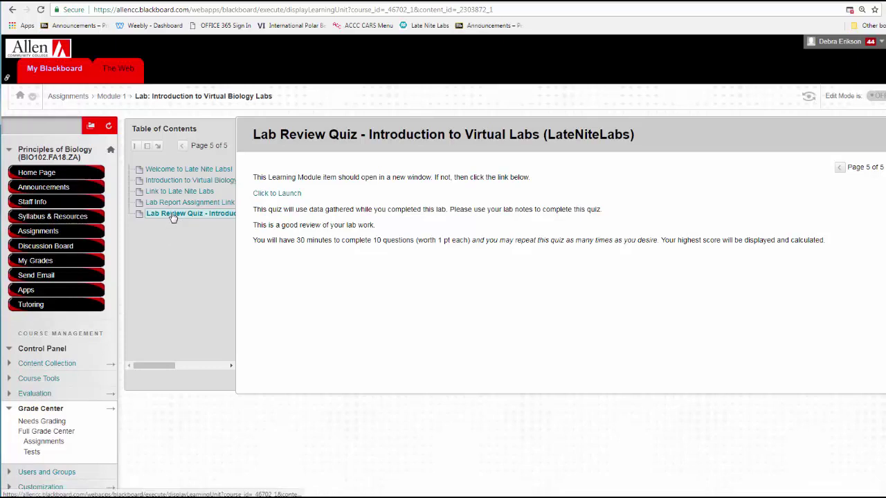
left_click(275, 196)
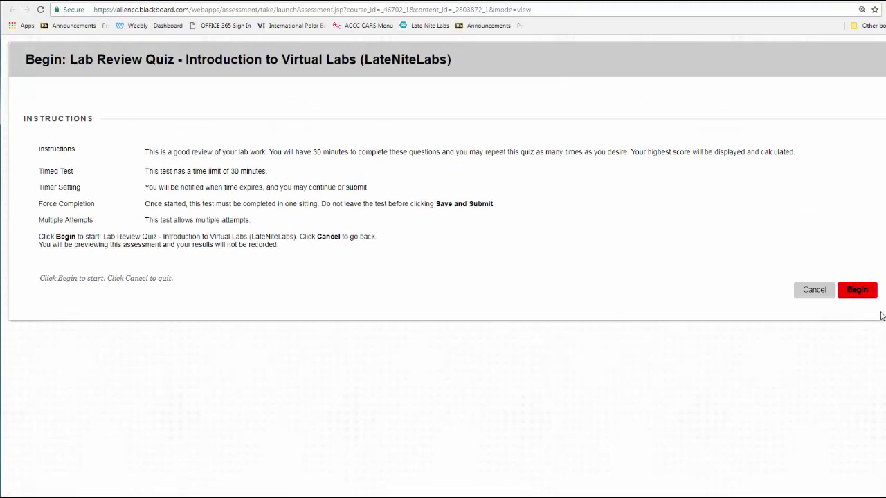
left_click(855, 295)
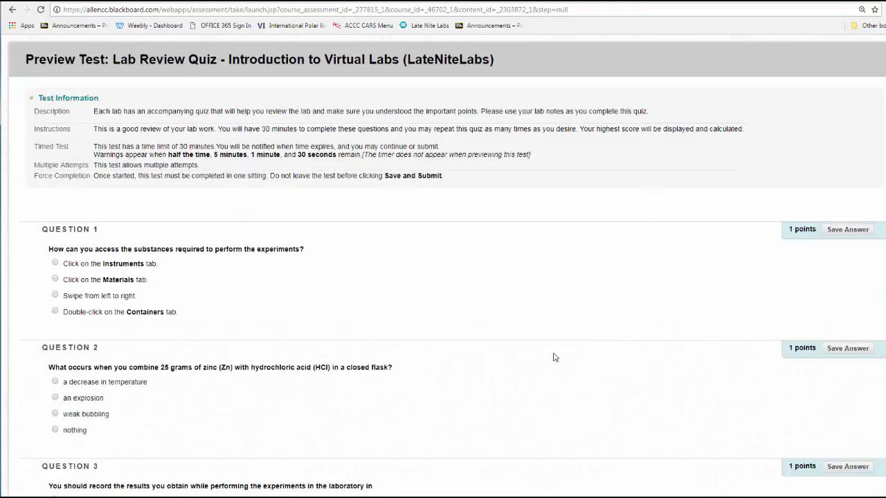
- Save and submit the quiz, confirming despite the unanswered questions
scroll(575, 330, "down", 2)
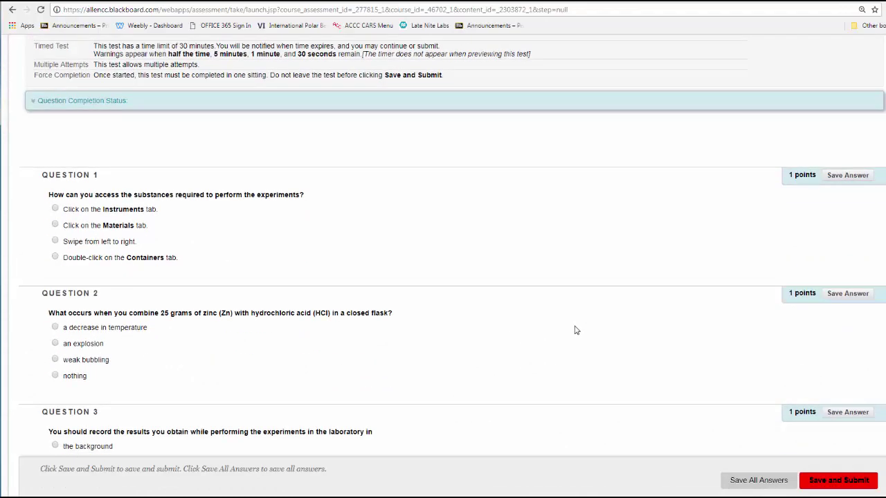
scroll(575, 330, "down", 2)
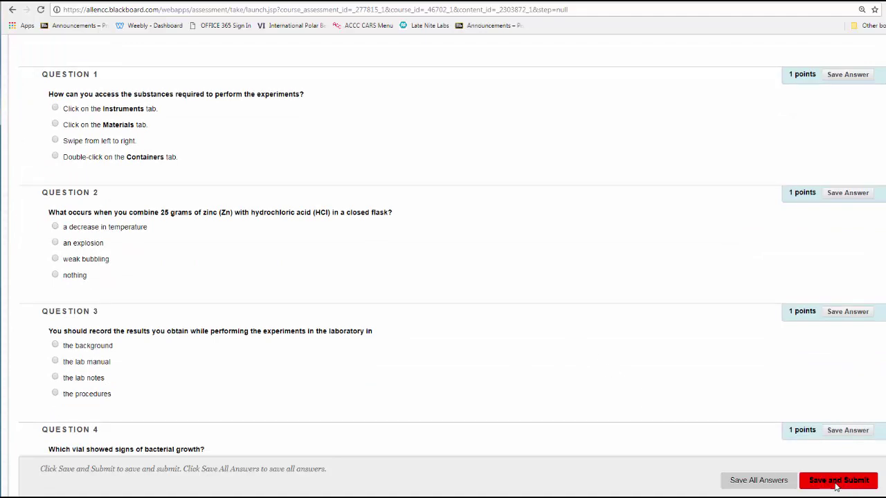
scroll(762, 422, "down", 3)
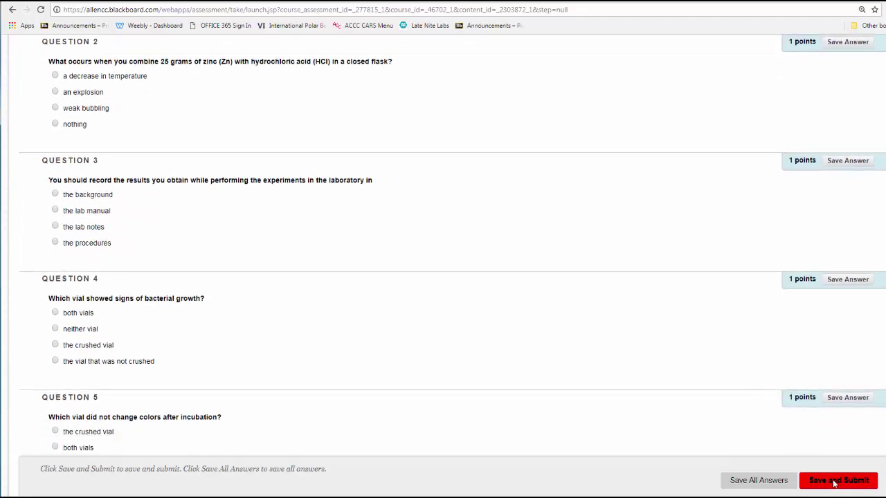
left_click(835, 481)
left_click(508, 85)
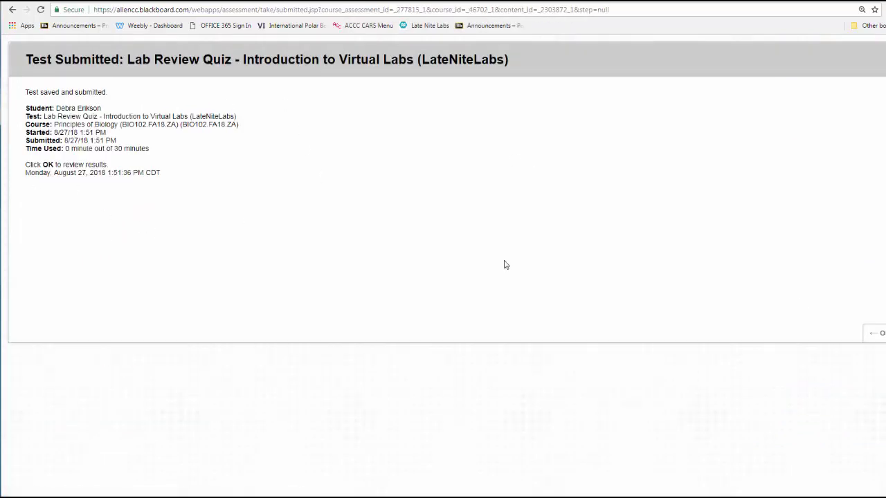
- Open Review Test Submission and scroll through the blank answers scored 0 out of 10
left_click(879, 335)
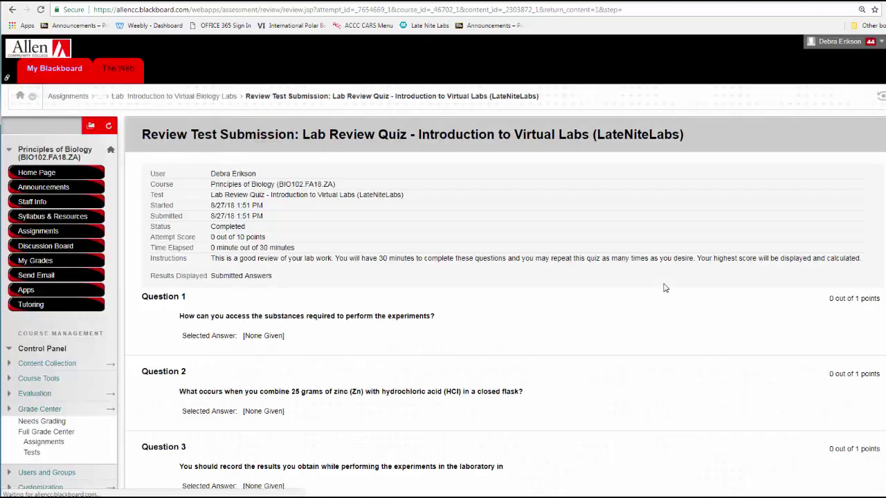
scroll(664, 288, "down", 1)
scroll(665, 288, "down", 8)
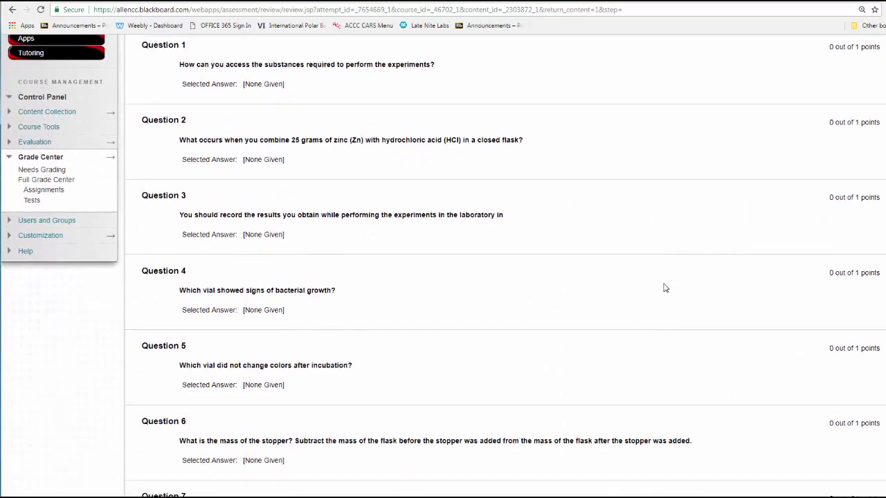
scroll(664, 287, "up", 10)
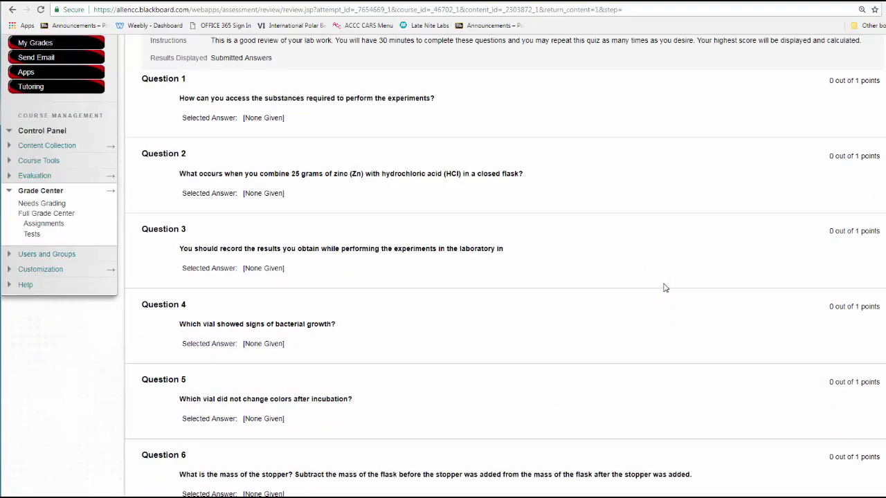